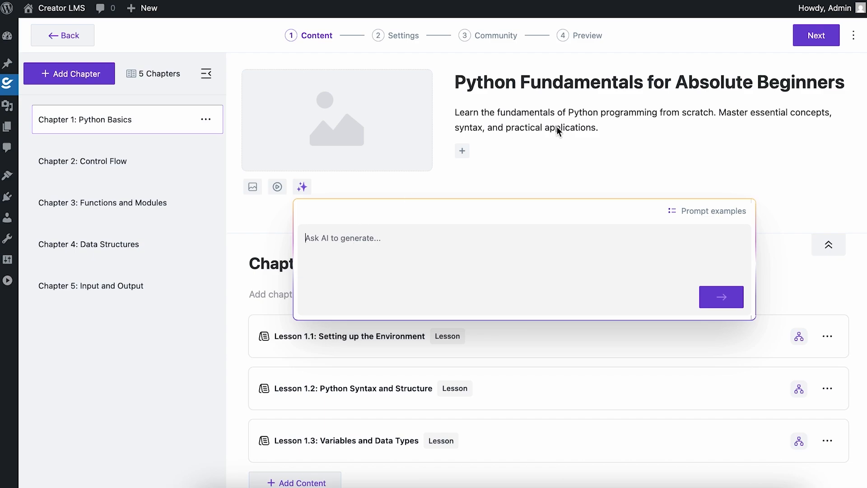
Open the AI image generator for the course thumbnail and write 'Generate a cover image for this course - ' plus the course title
{"action": "left_click", "coordinate": [517, 81]}
{"action": "triple_click", "coordinate": [517, 81]}
{"action": "key", "text": "ctrl+c"}
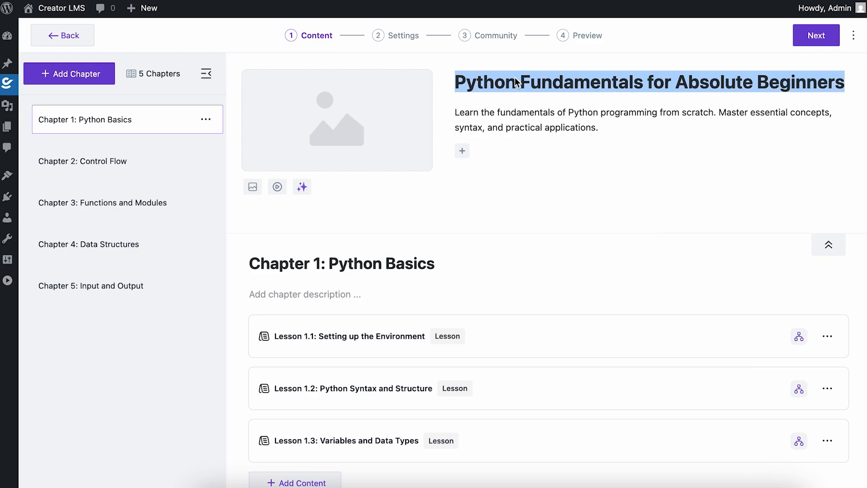
{"action": "left_click", "coordinate": [302, 187]}
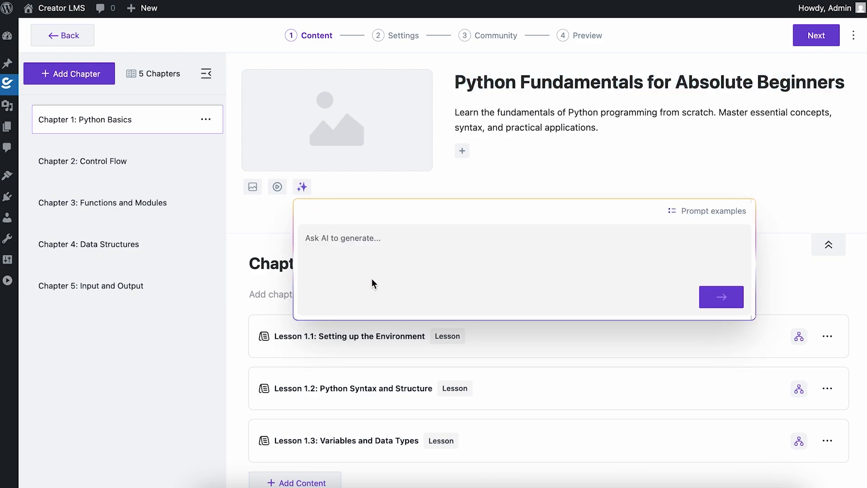
{"action": "type", "text": "Generate a cover image for this course -"}
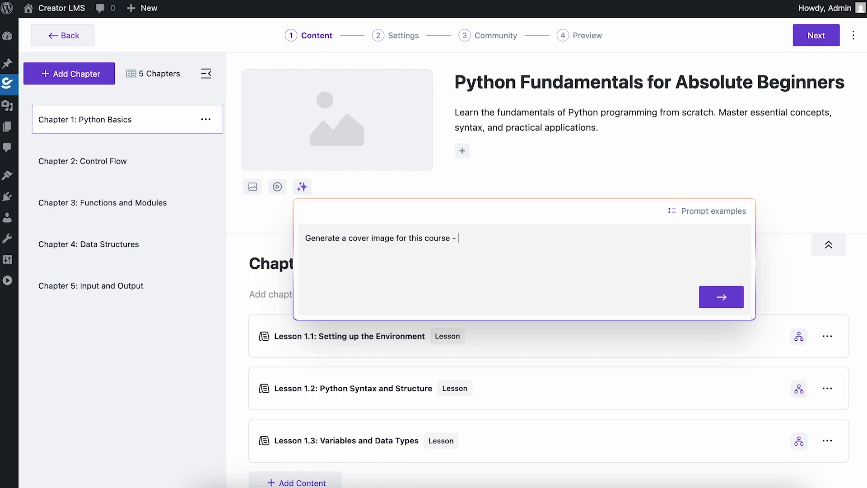
{"action": "key", "text": "ctrl+v"}
{"action": "key", "text": "shift+Return"}
Add the line 'Make it 3D and I want this to be a bit futuristic.' and submit the image prompt
{"action": "type", "text": "Make it 3D and "}
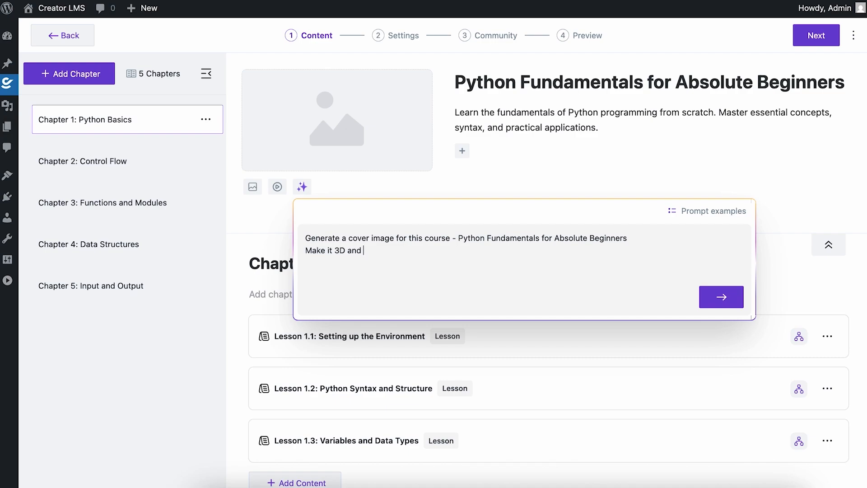
{"action": "type", "text": "I want this to be a bit futuris"}
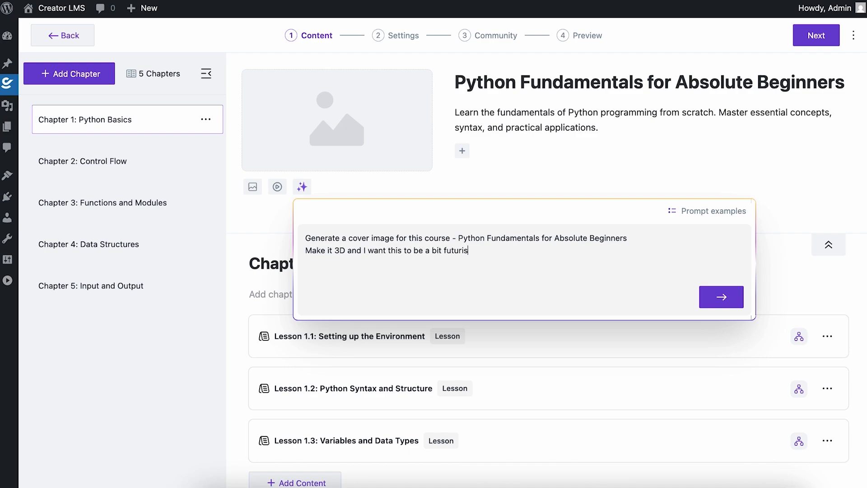
{"action": "type", "text": "tic."}
{"action": "left_click", "coordinate": [721, 297]}
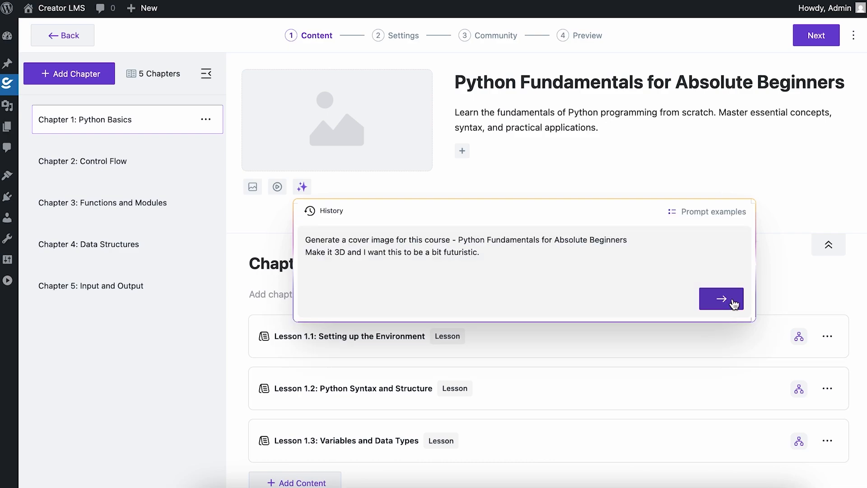
Apply the generated image as the course cover
{"action": "scroll", "coordinate": [681, 283], "scroll_direction": "down", "scroll_amount": 2}
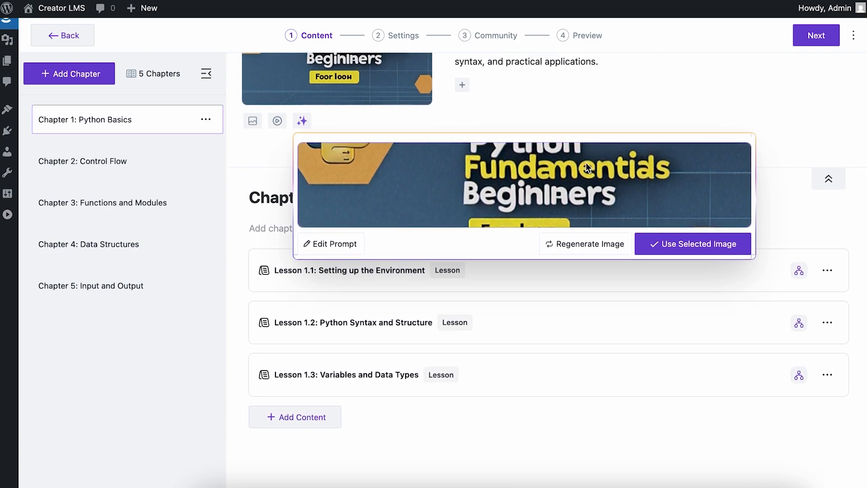
{"action": "scroll", "coordinate": [505, 196], "scroll_direction": "up", "scroll_amount": 2}
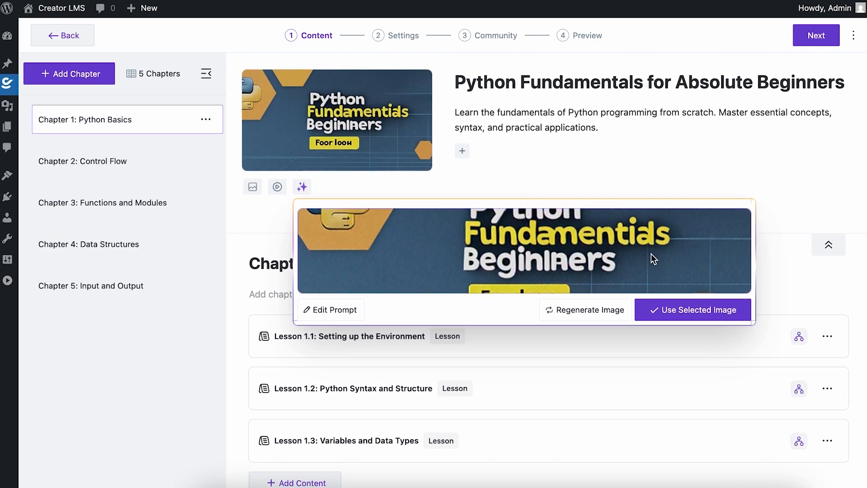
{"action": "left_click", "coordinate": [657, 313]}
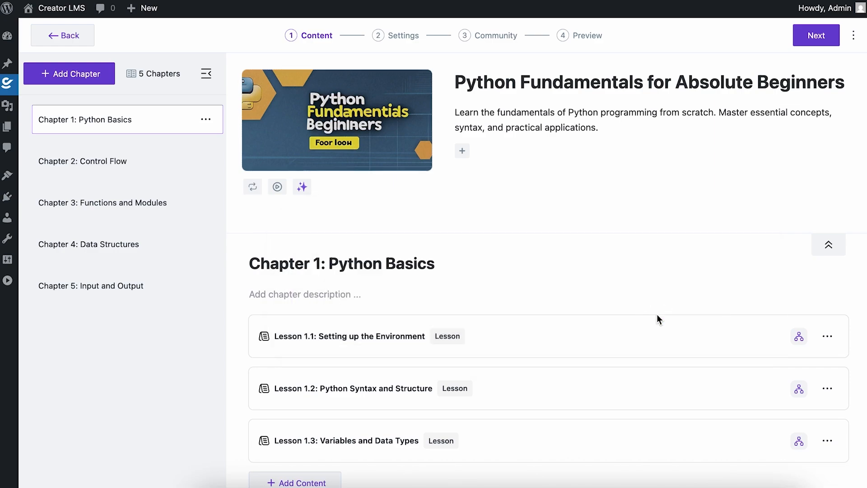
Open Lesson 1.1 and insert a Write with AI block into its description
{"action": "mouse_move", "coordinate": [374, 110]}
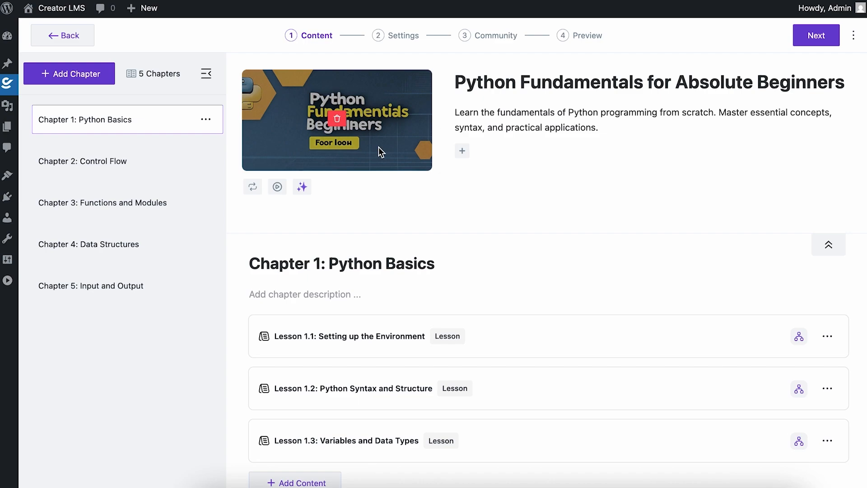
{"action": "left_click", "coordinate": [498, 349]}
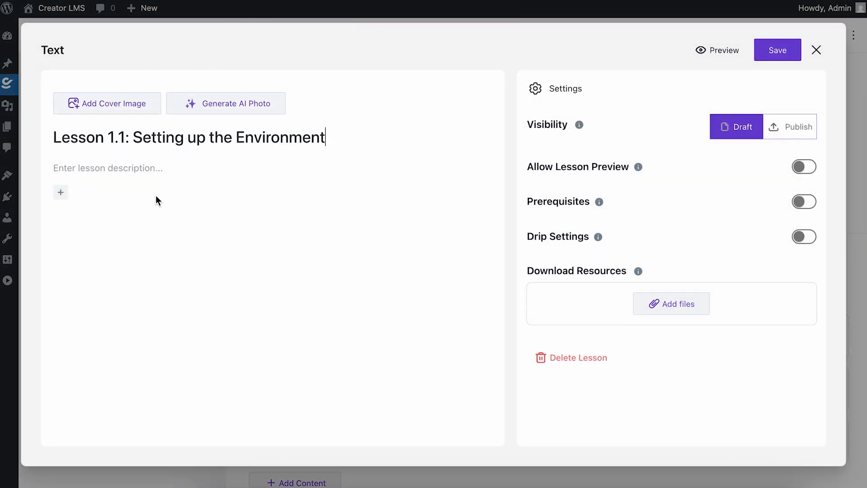
{"action": "left_click", "coordinate": [261, 100]}
{"action": "left_click", "coordinate": [70, 305]}
{"action": "left_click", "coordinate": [61, 192]}
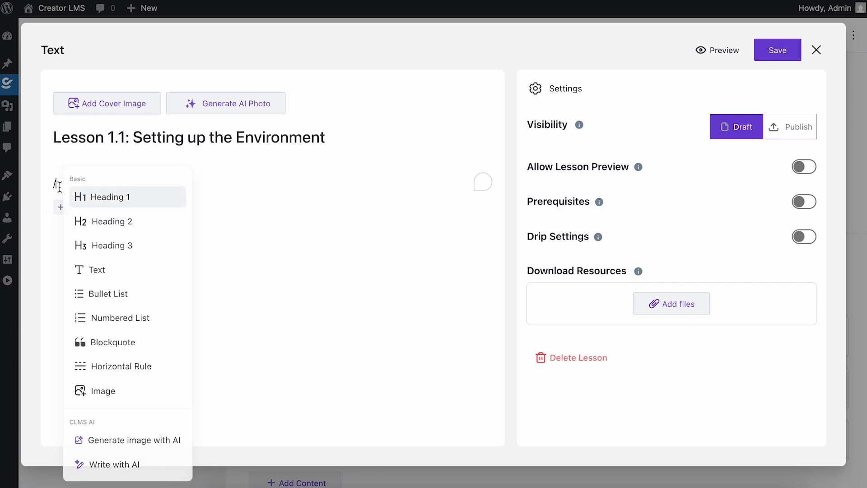
{"action": "left_click", "coordinate": [121, 462]}
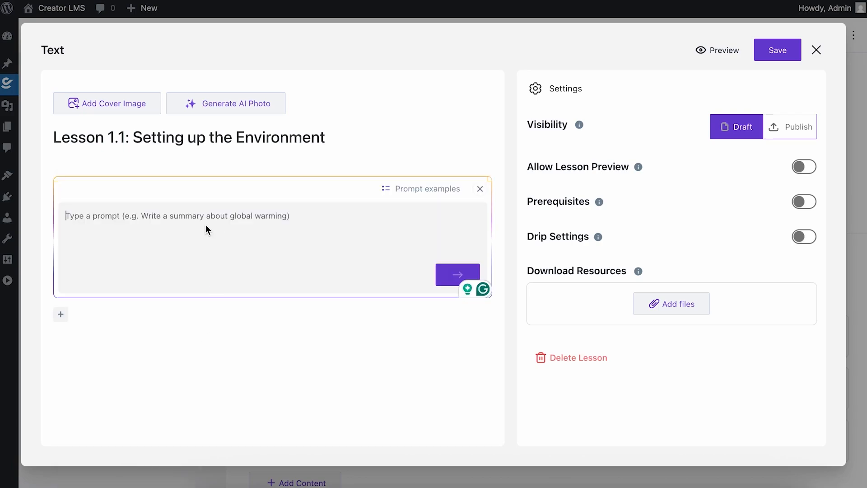
Copy the example prompt 'Write a lesson content about global warming' into the AI prompt field
{"action": "left_click_drag", "start_coordinate": [133, 137], "coordinate": [442, 139]}
{"action": "left_click", "coordinate": [216, 216]}
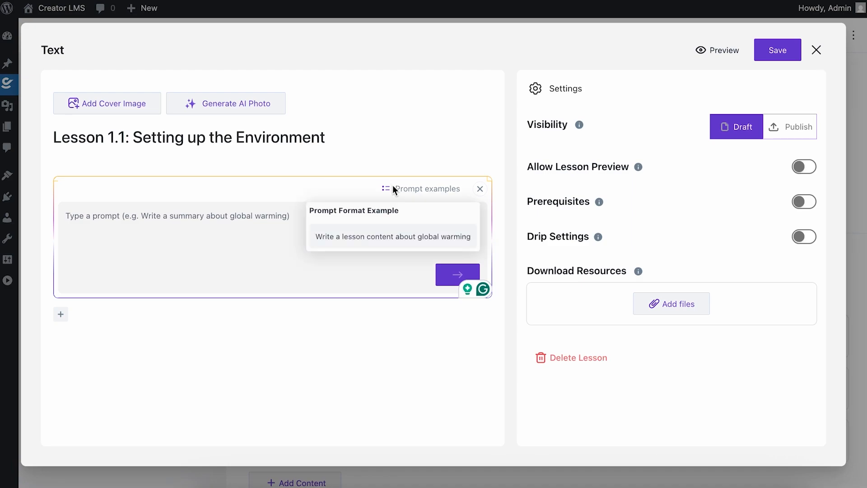
{"action": "mouse_move", "coordinate": [406, 195]}
{"action": "left_click_drag", "start_coordinate": [312, 245], "coordinate": [479, 241]}
{"action": "key", "text": "ctrl+c"}
{"action": "left_click", "coordinate": [210, 219]}
{"action": "key", "text": "ctrl+v"}
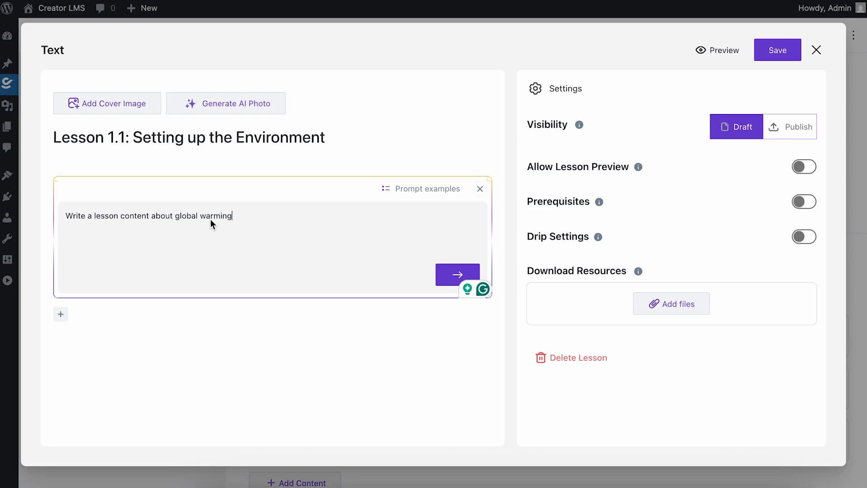
Replace 'global warming' in the prompt with the lesson title 'Setting up the Environment'
{"action": "left_click_drag", "start_coordinate": [132, 137], "coordinate": [340, 142]}
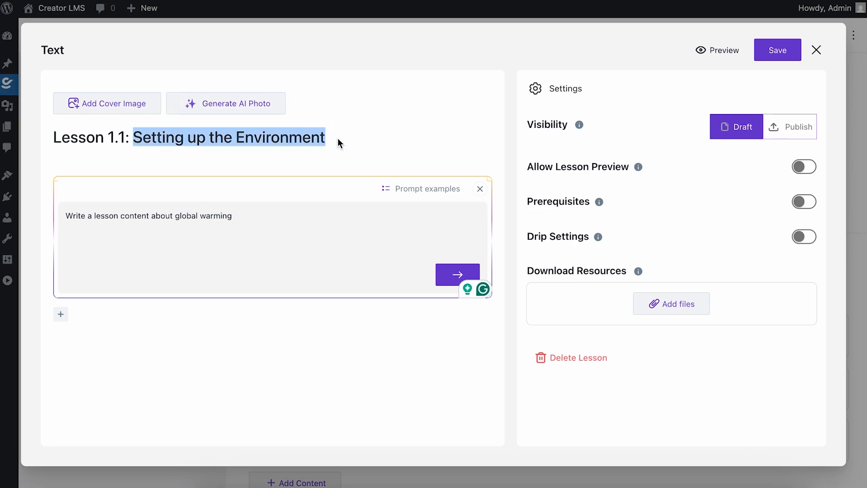
{"action": "key", "text": "ctrl+c"}
{"action": "left_click_drag", "start_coordinate": [172, 216], "coordinate": [286, 215]}
{"action": "key", "text": "ctrl+v"}
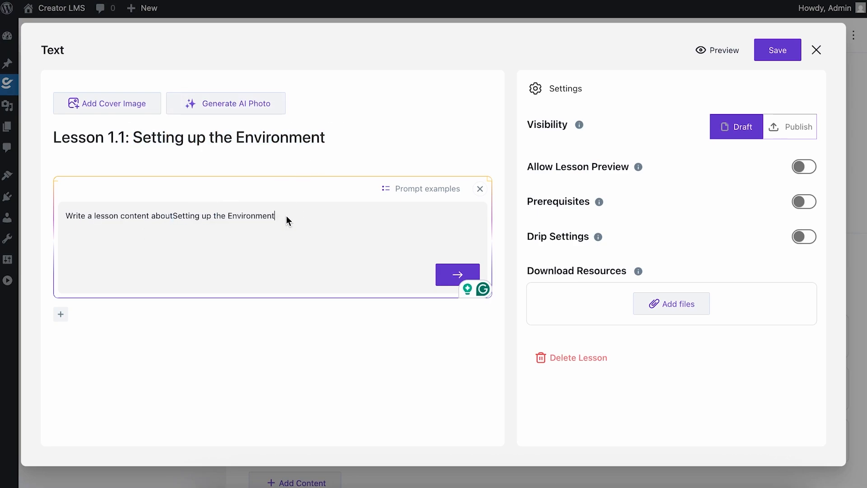
{"action": "left_click", "coordinate": [173, 218]}
{"action": "left_click", "coordinate": [324, 216]}
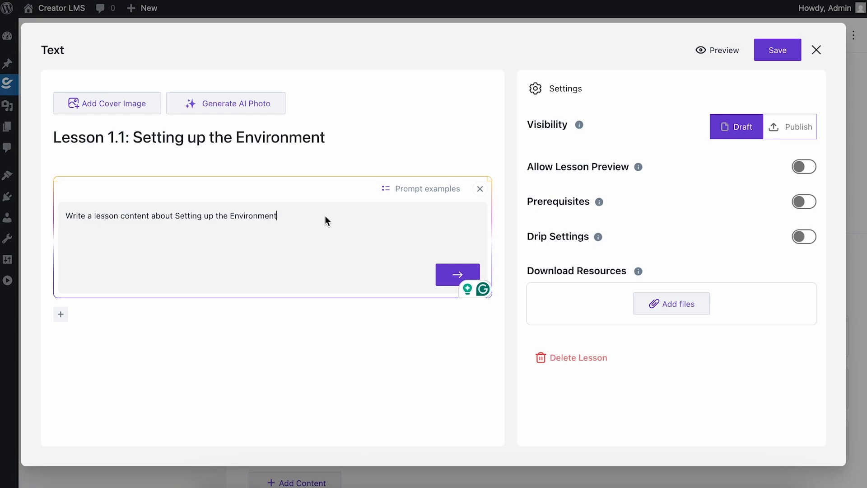
Append 'for Python' to the prompt and generate the lesson content
{"action": "type", "text": "for Pyth"}
{"action": "key", "text": "BackSpace"}
{"action": "key", "text": "BackSpace"}
{"action": "type", "text": "thon"}
{"action": "left_click", "coordinate": [447, 275]}
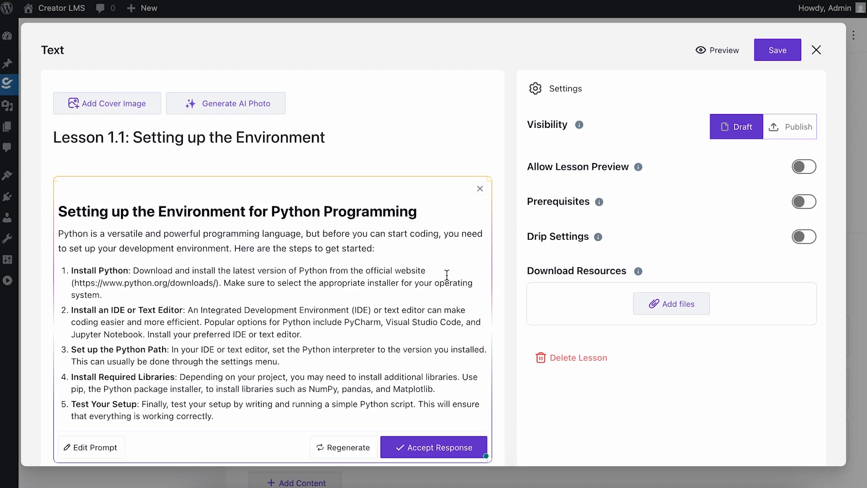
Accept the generated lesson content into the lesson description
{"action": "scroll", "coordinate": [321, 286], "scroll_direction": "down", "scroll_amount": 2}
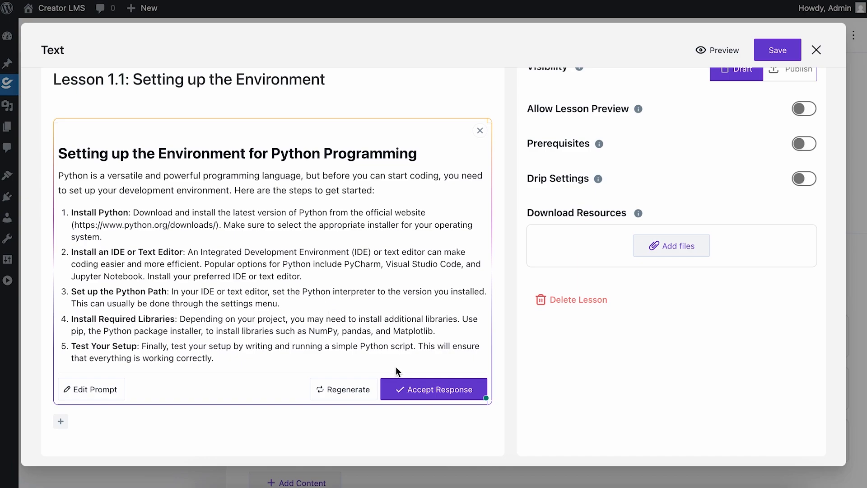
{"action": "left_click", "coordinate": [429, 396]}
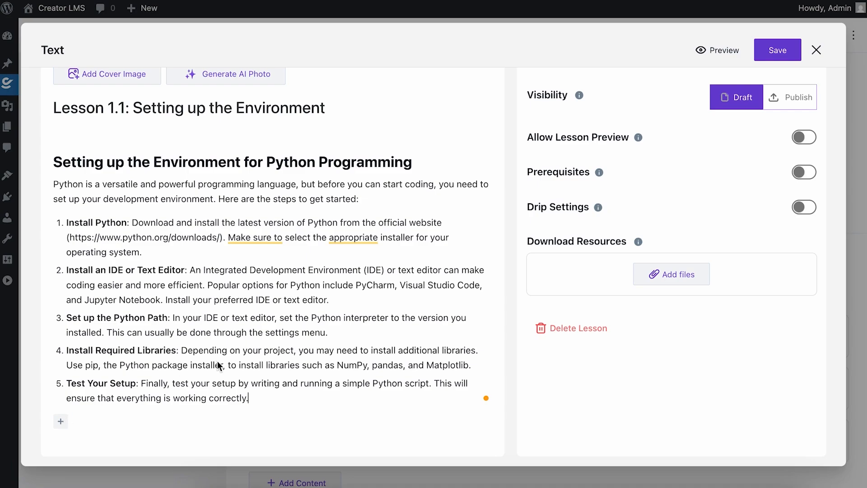
Insert another Write with AI block below the lesson content
{"action": "left_click", "coordinate": [58, 418]}
{"action": "type", "text": "/"}
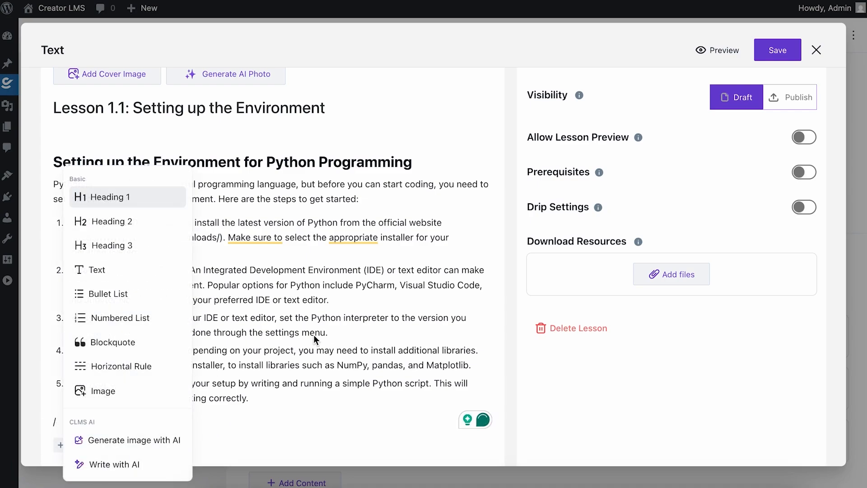
{"action": "left_click", "coordinate": [219, 446]}
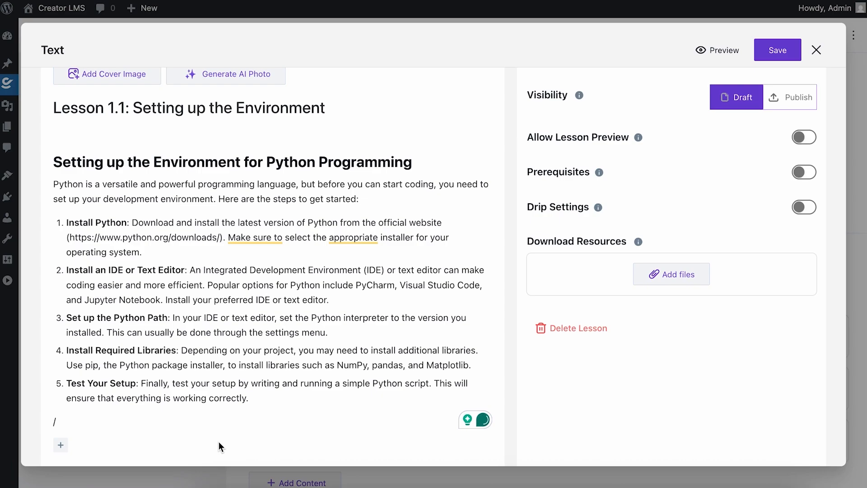
{"action": "scroll", "coordinate": [232, 344], "scroll_direction": "up", "scroll_amount": 1}
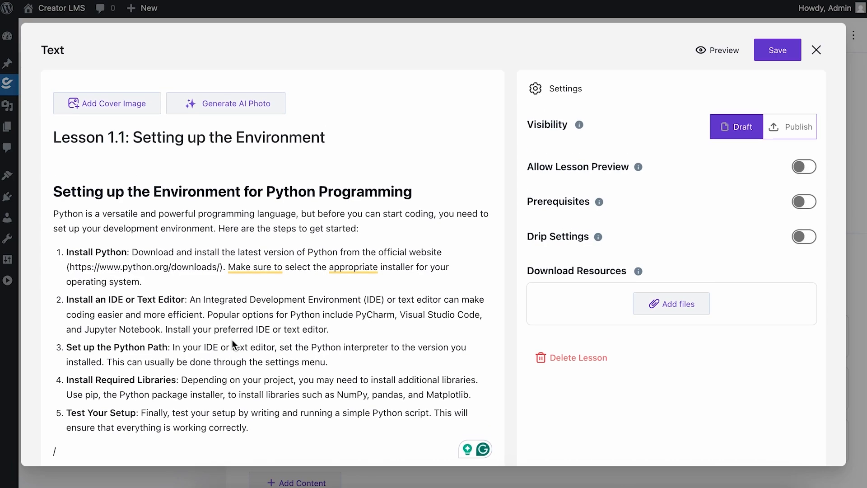
{"action": "scroll", "coordinate": [232, 339], "scroll_direction": "down", "scroll_amount": 2}
{"action": "left_click", "coordinate": [55, 417]}
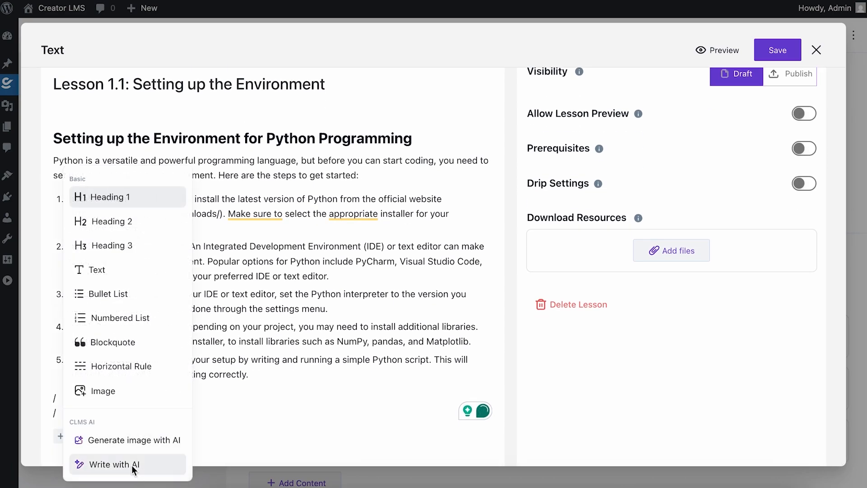
{"action": "left_click", "coordinate": [129, 445]}
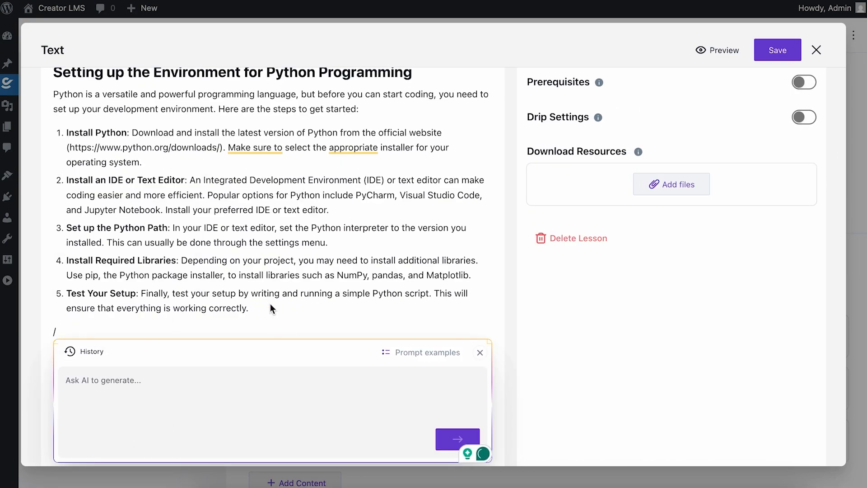
Close the lesson editor
{"action": "scroll", "coordinate": [270, 304], "scroll_direction": "down", "scroll_amount": 2}
{"action": "scroll", "coordinate": [270, 304], "scroll_direction": "up", "scroll_amount": 4}
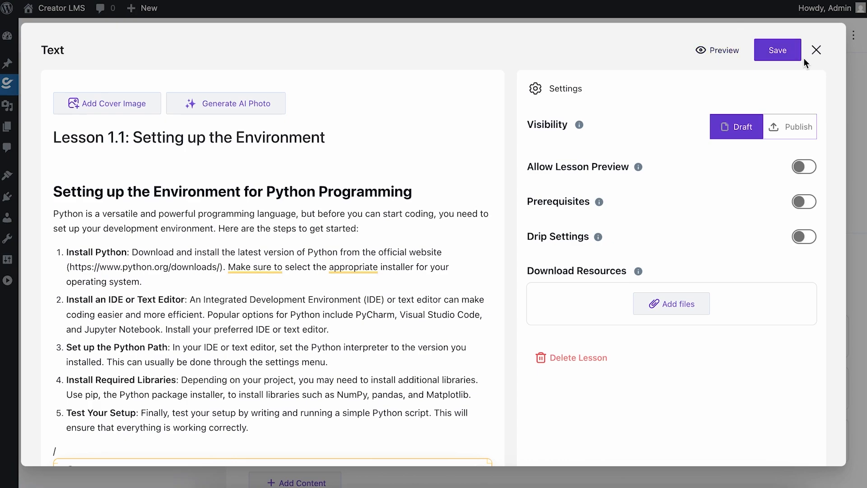
{"action": "left_click", "coordinate": [816, 49]}
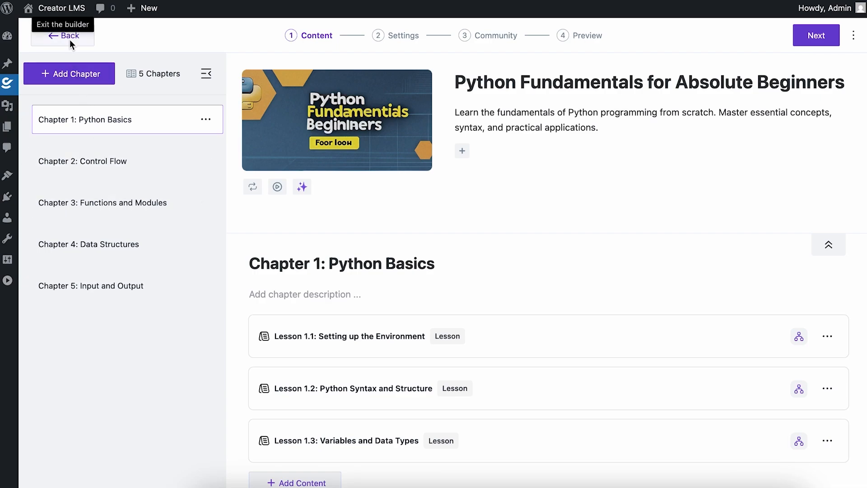
Advance through the Settings, Community and Preview stages and update the course
{"action": "left_click", "coordinate": [820, 39]}
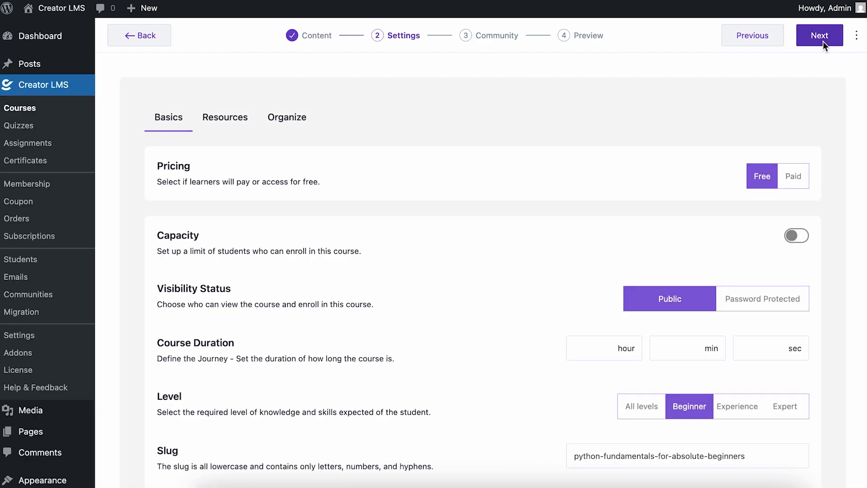
{"action": "left_click", "coordinate": [823, 42]}
{"action": "left_click", "coordinate": [835, 41]}
{"action": "left_click", "coordinate": [791, 34]}
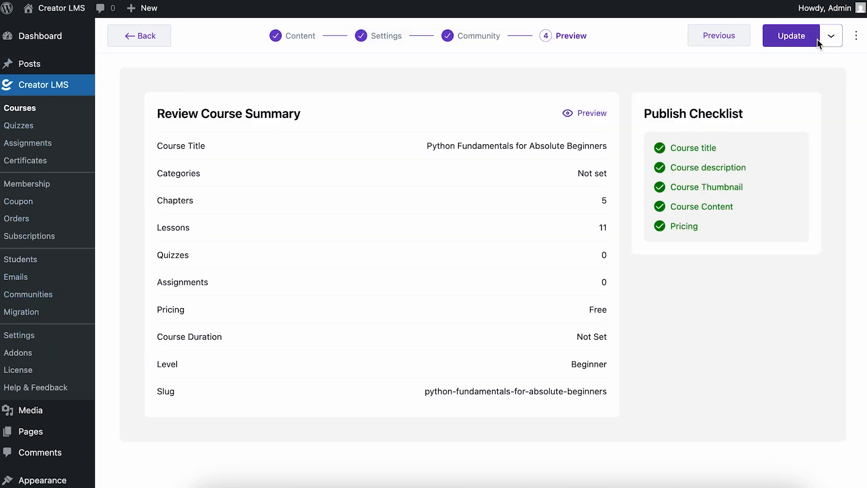
Leave the course builder and open the AI Suite addon's management settings
{"action": "left_click", "coordinate": [140, 36]}
{"action": "left_click", "coordinate": [39, 354]}
{"action": "scroll", "coordinate": [346, 240], "scroll_direction": "down", "scroll_amount": 3}
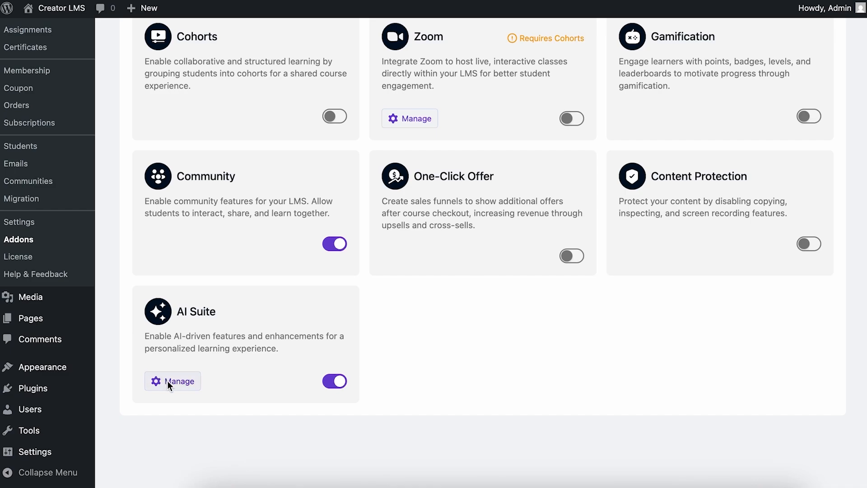
{"action": "left_click", "coordinate": [167, 381]}
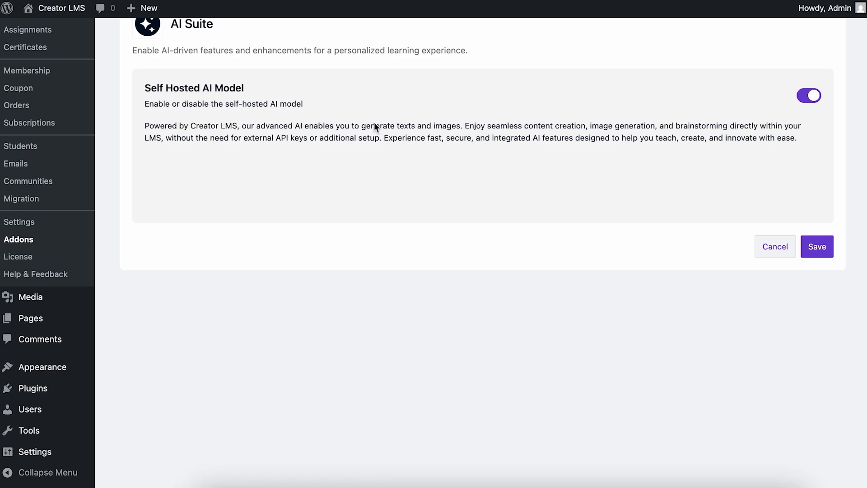
Disable the Self Hosted AI Model and review the available AI platforms
{"action": "scroll", "coordinate": [374, 116], "scroll_direction": "up", "scroll_amount": 1}
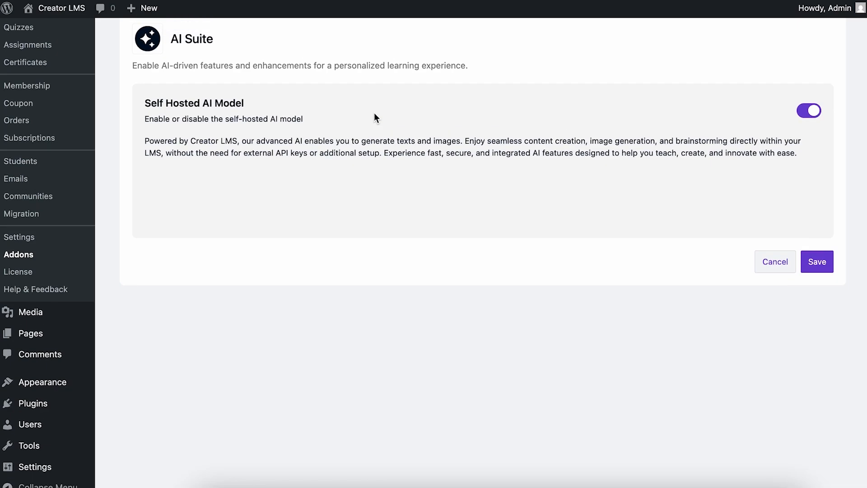
{"action": "left_click", "coordinate": [806, 115]}
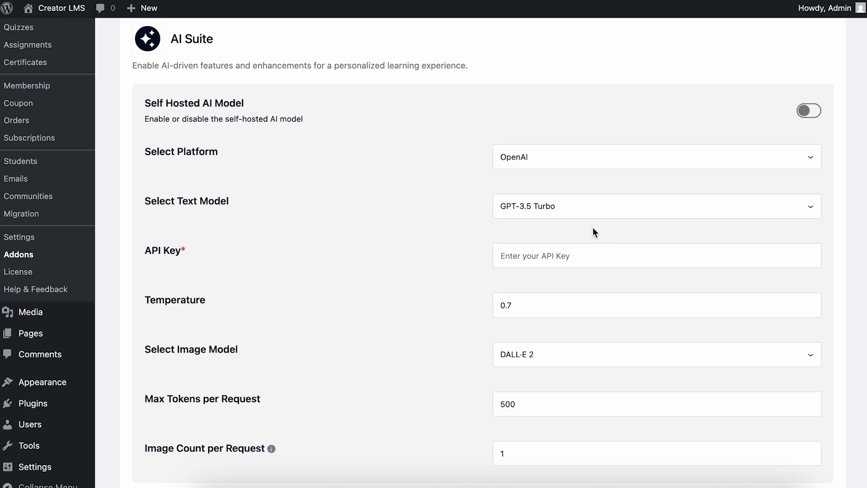
{"action": "left_click", "coordinate": [665, 159]}
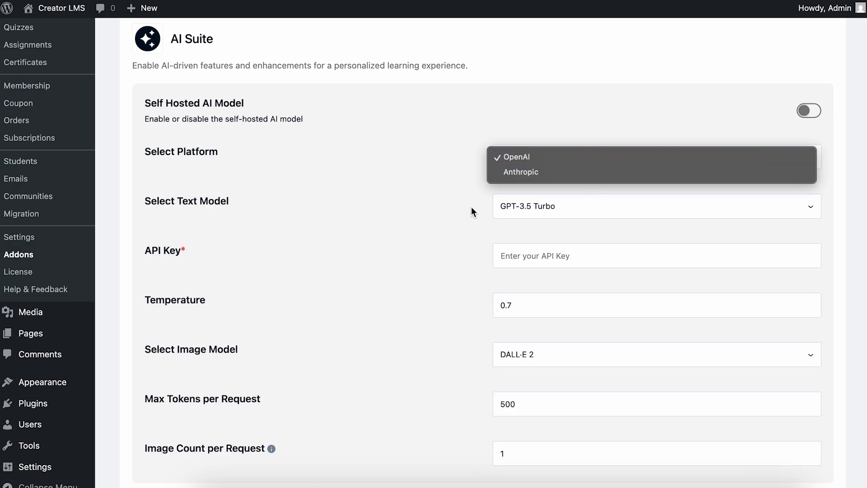
{"action": "left_click", "coordinate": [314, 243]}
Review the image model options and select Anthropic as the AI platform
{"action": "scroll", "coordinate": [481, 255], "scroll_direction": "down", "scroll_amount": 4}
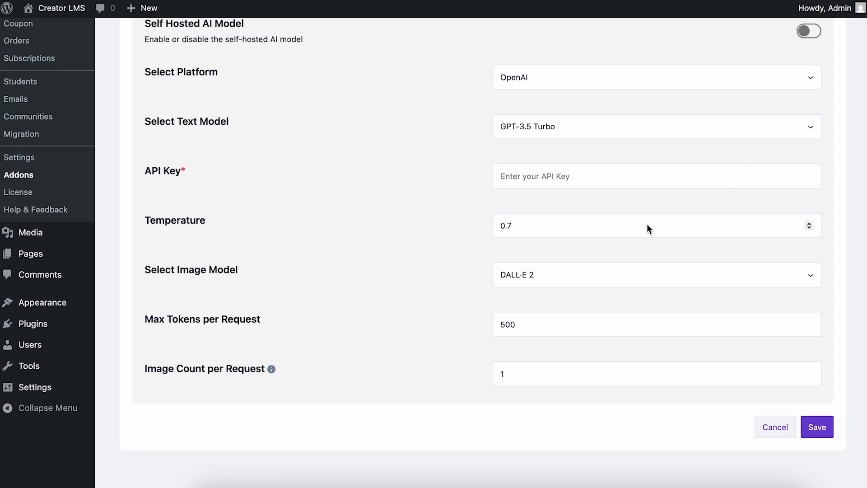
{"action": "left_click", "coordinate": [637, 275]}
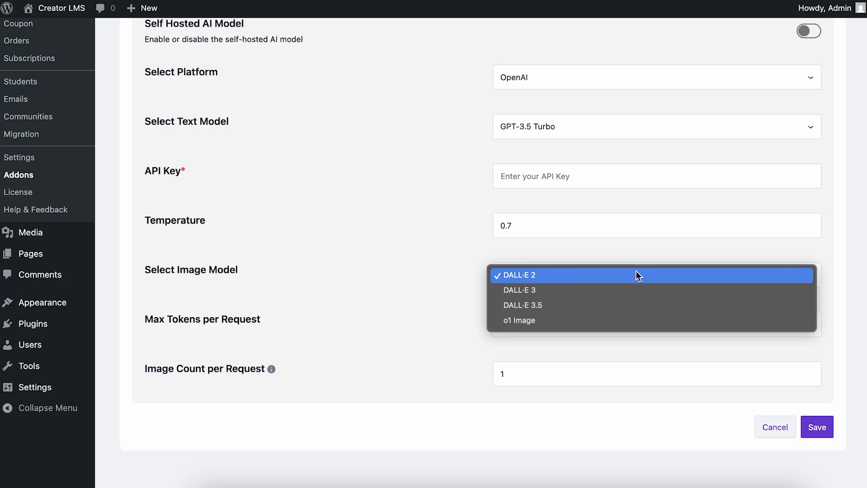
{"action": "left_click", "coordinate": [451, 305]}
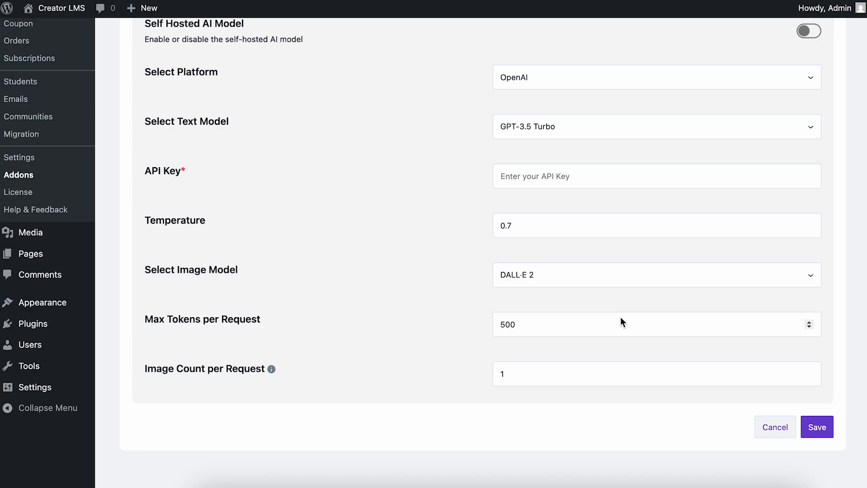
{"action": "scroll", "coordinate": [405, 312], "scroll_direction": "up", "scroll_amount": 5}
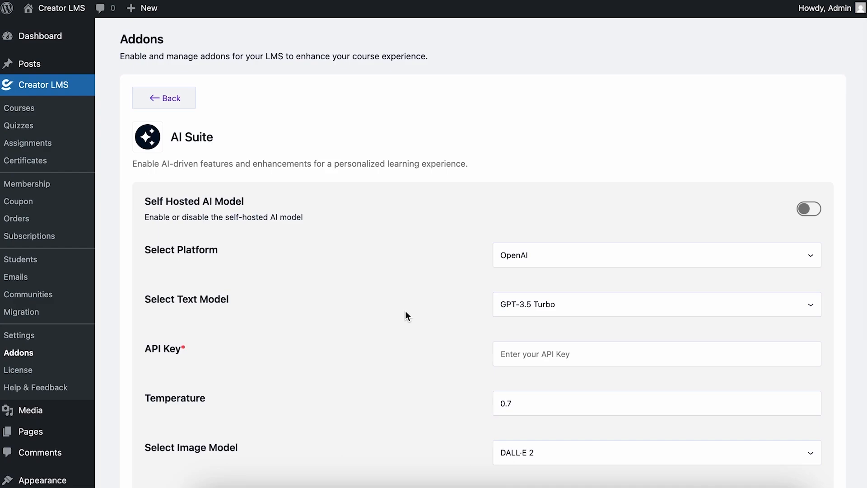
{"action": "left_click", "coordinate": [541, 256]}
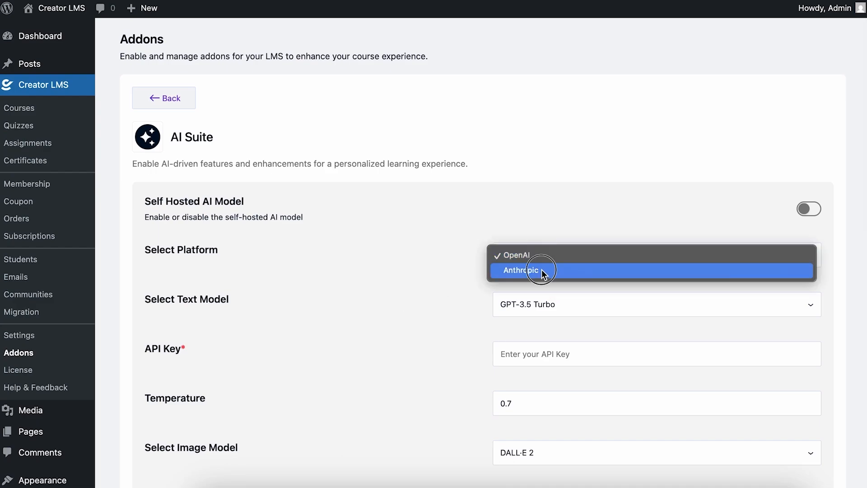
{"action": "left_click", "coordinate": [544, 271]}
Try to save the AI Suite settings, then open the Courses list
{"action": "scroll", "coordinate": [562, 356], "scroll_direction": "down", "scroll_amount": 3}
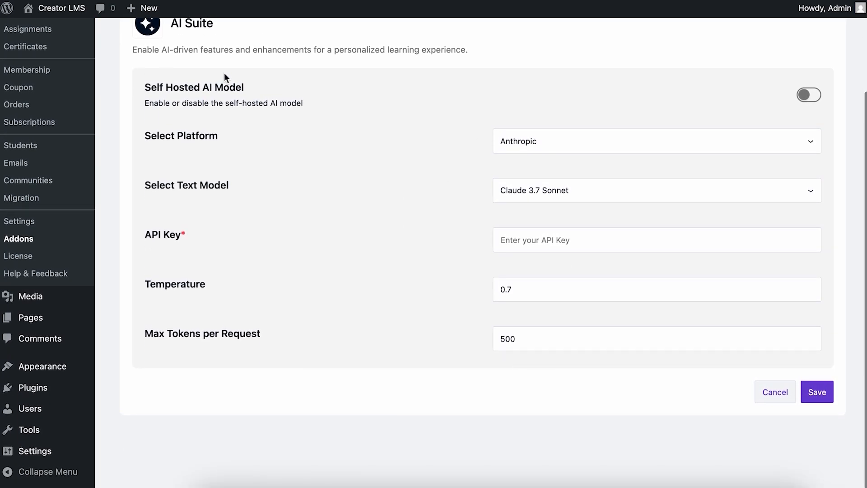
{"action": "left_click", "coordinate": [817, 393]}
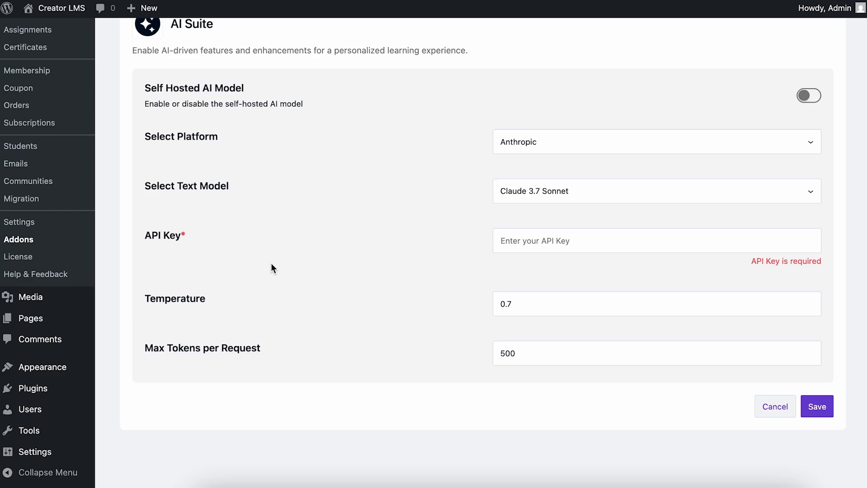
{"action": "scroll", "coordinate": [271, 268], "scroll_direction": "up", "scroll_amount": 3}
{"action": "left_click", "coordinate": [46, 109]}
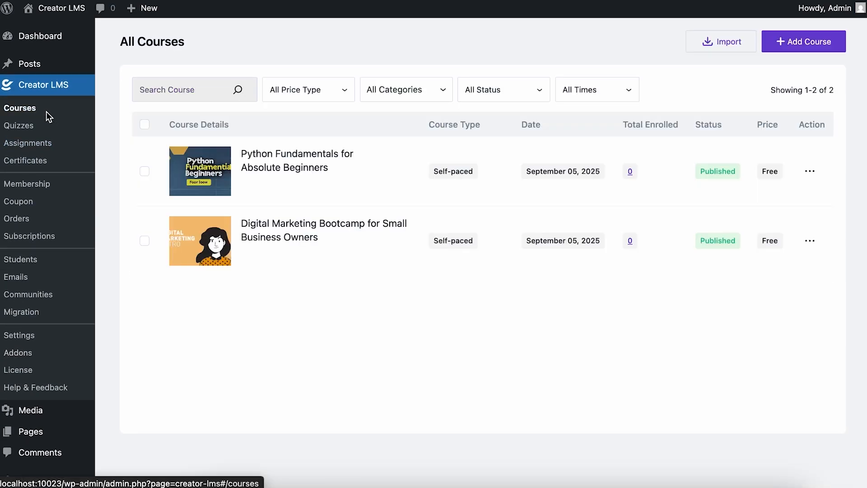